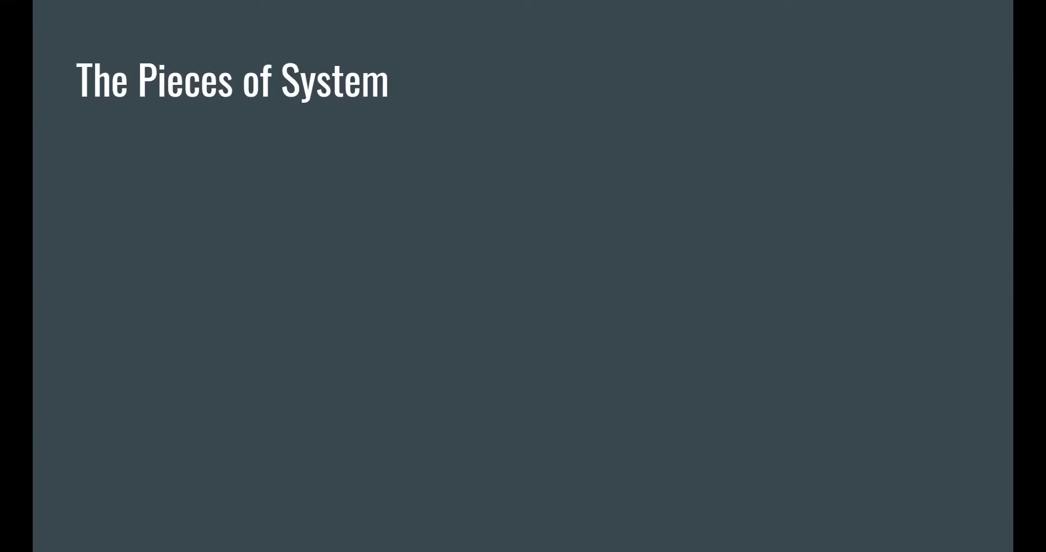
# Step: Reveal the Attributes, Abilities, Effects and Cues boxes on the slide one after another
pyautogui.press('Right')
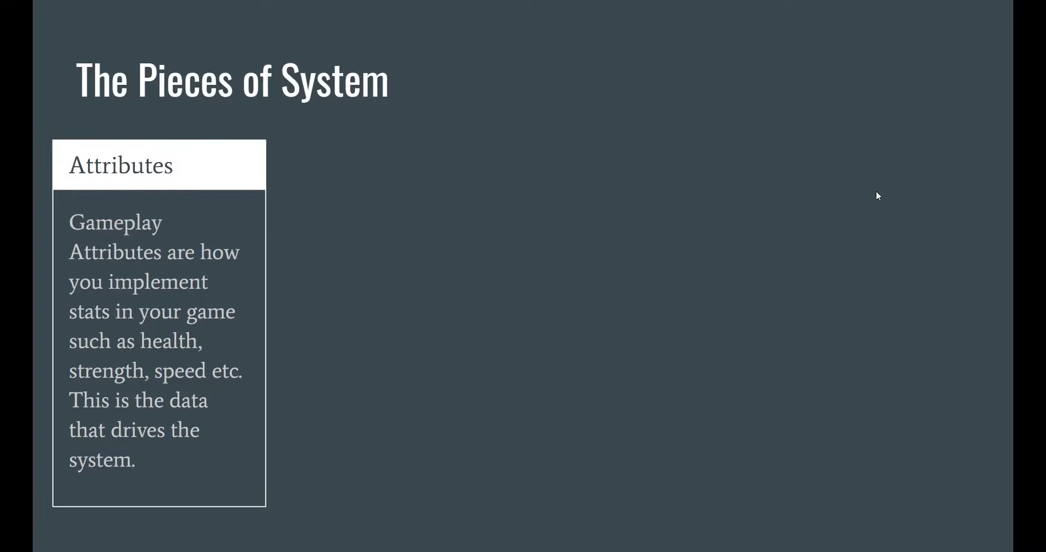
pyautogui.press('Right')
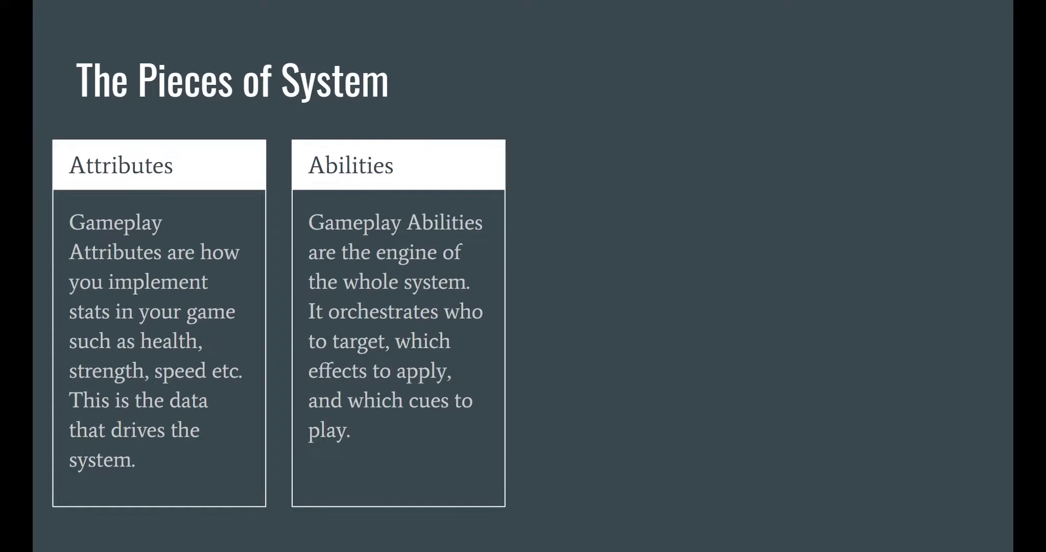
pyautogui.press('Right')
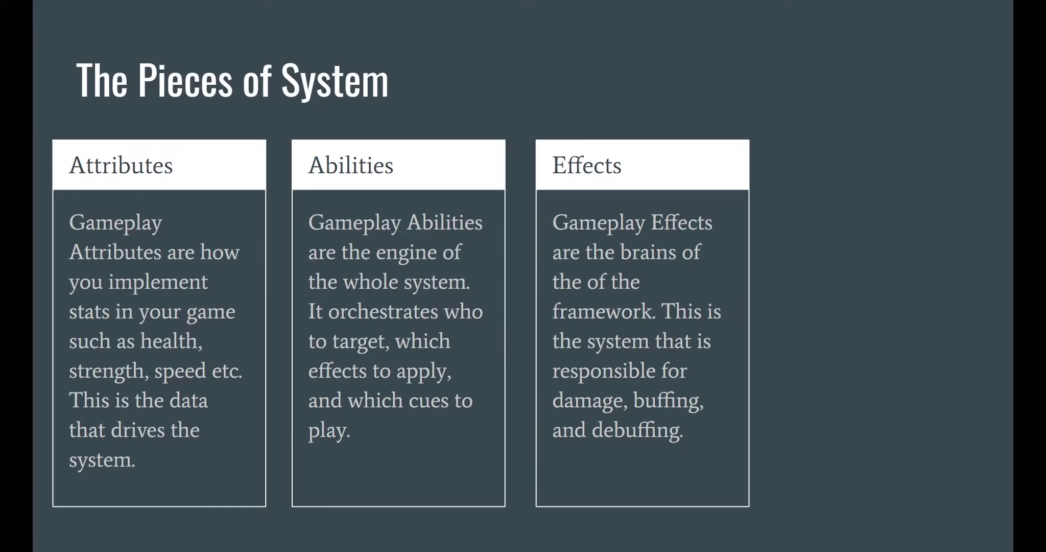
pyautogui.press('Right')
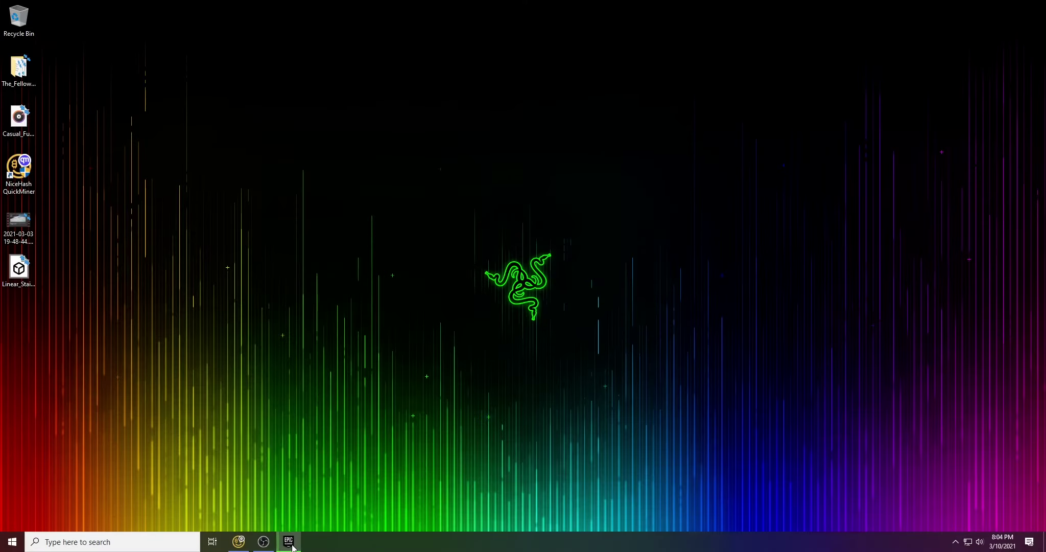
# Step: Launch Unreal Engine 4.26.0 from the Epic Games Launcher
pyautogui.click(287, 540)
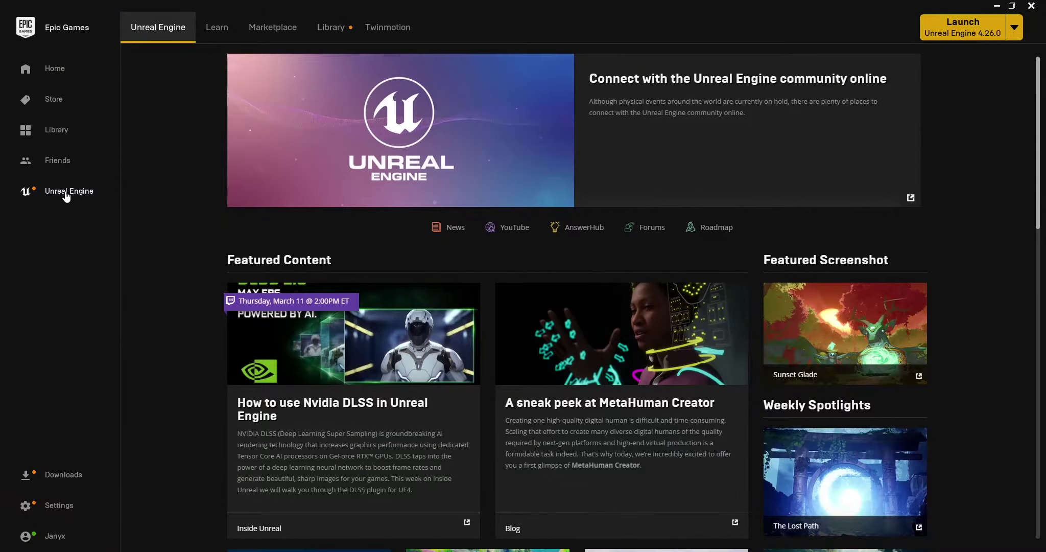
pyautogui.click(943, 34)
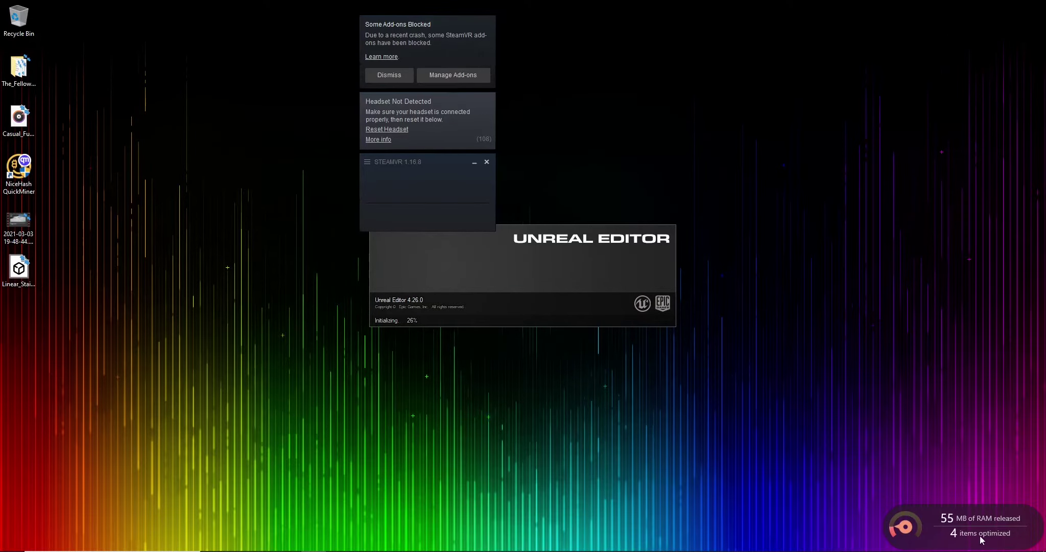
# Step: Dismiss the SteamVR window and pick the Third Person template under Games
pyautogui.click(486, 162)
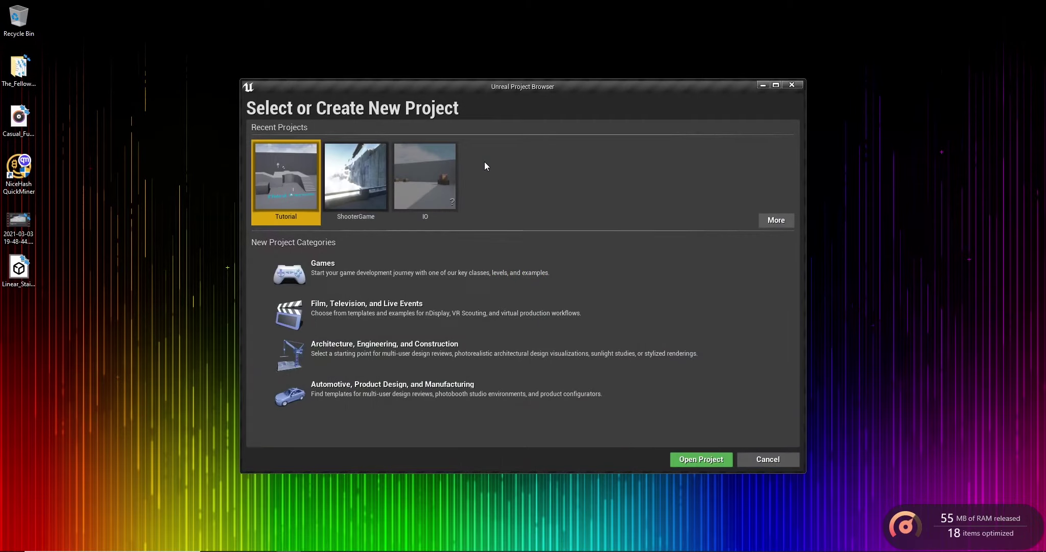
pyautogui.click(378, 269)
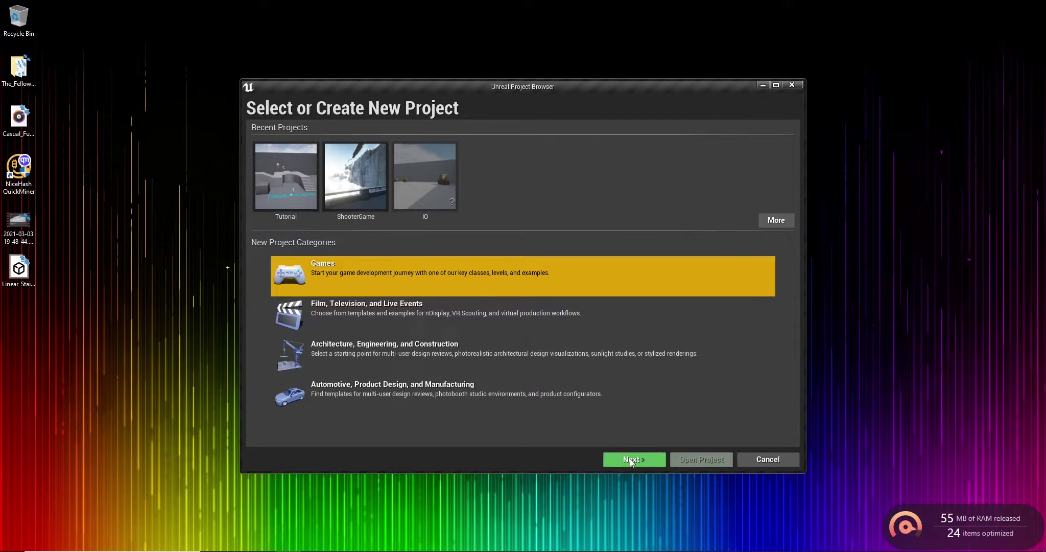
pyautogui.click(630, 460)
pyautogui.click(461, 151)
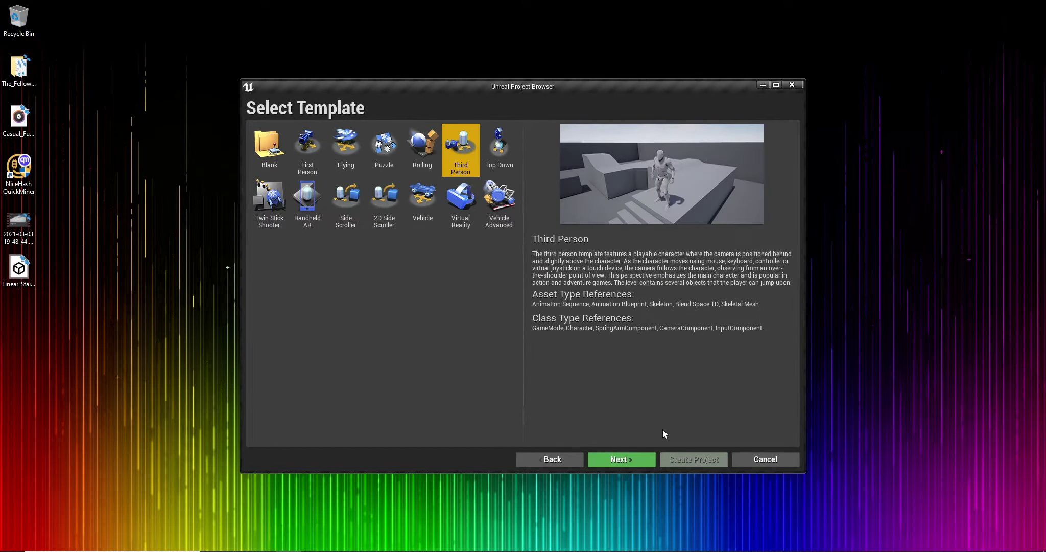
pyautogui.click(619, 459)
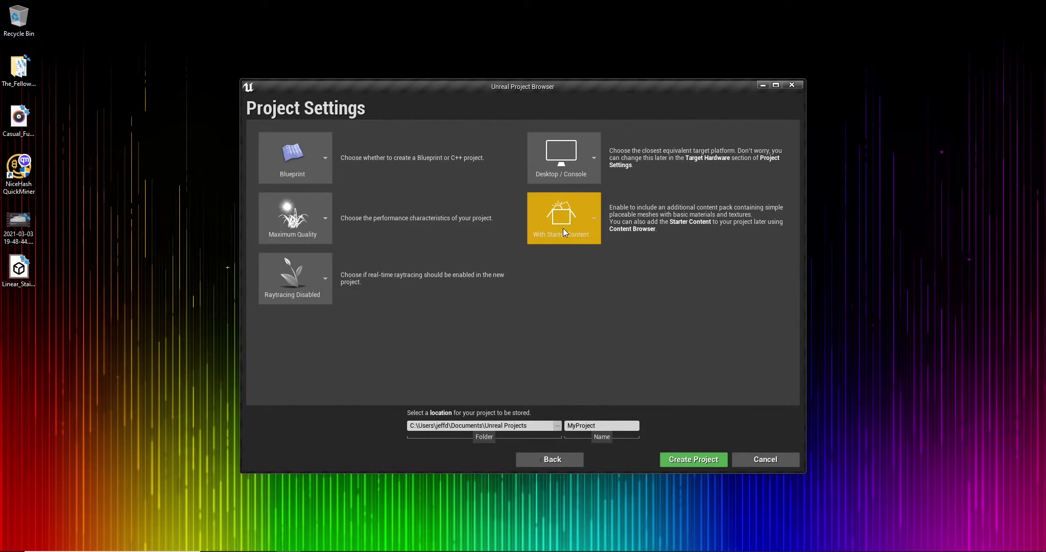
# Step: Make the new project C++ and name it Tutorial
pyautogui.click(317, 166)
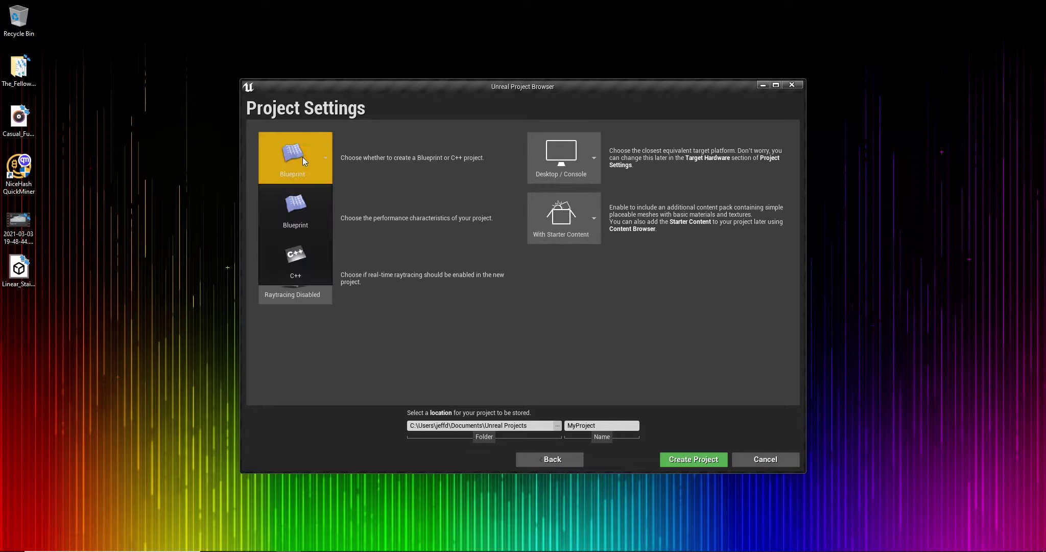
pyautogui.click(301, 266)
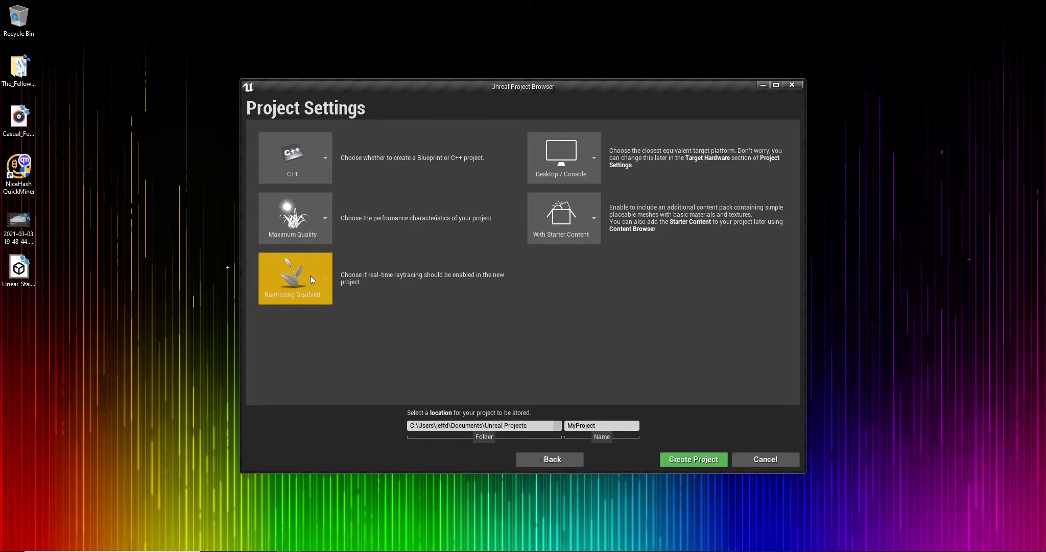
pyautogui.doubleClick(601, 425)
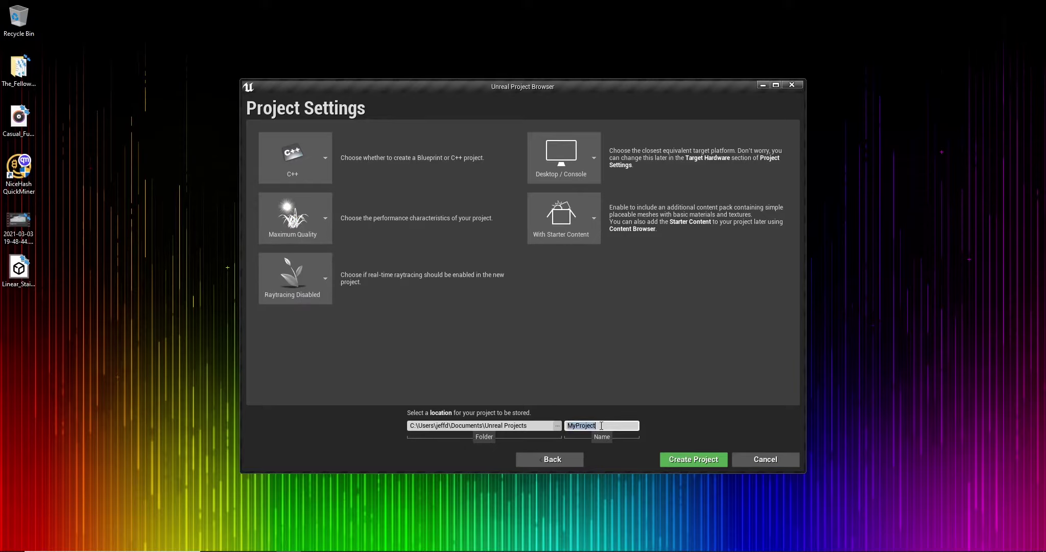
pyautogui.write('Tutorial')
# Step: Create the Tutorial project and let it open in the editor and Visual Studio
pyautogui.click(686, 454)
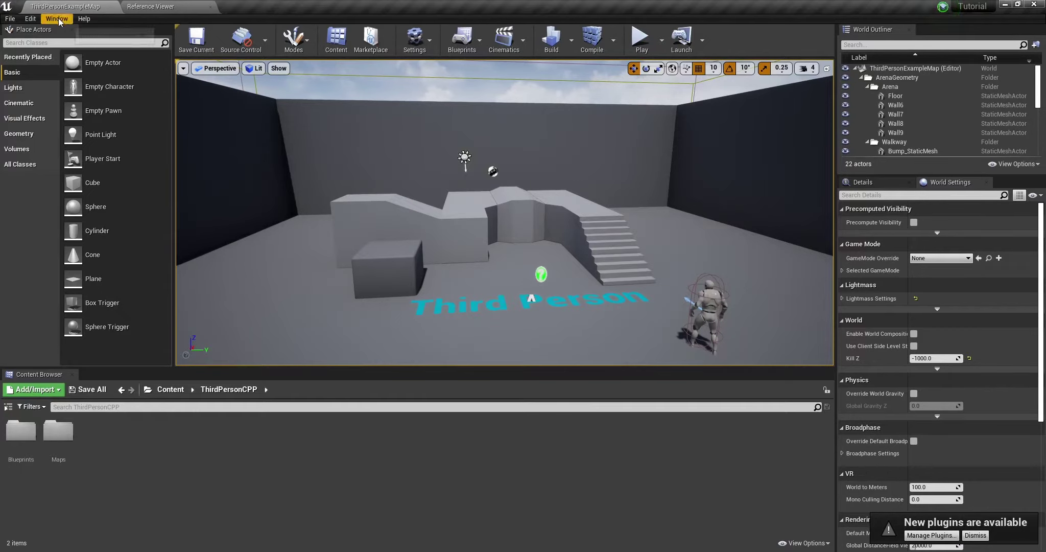
pyautogui.click(30, 19)
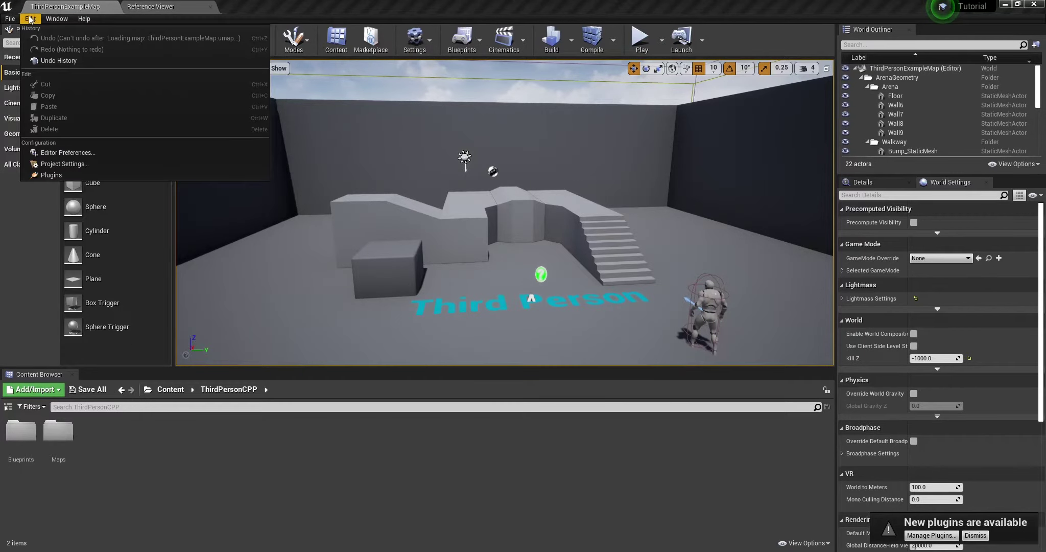
# Step: Enable the Gameplay Abilities plugin found by searching 'gameplay', restart the editor, return to Visual Studio
pyautogui.click(47, 177)
pyautogui.click(572, 122)
pyautogui.write('gameplay')
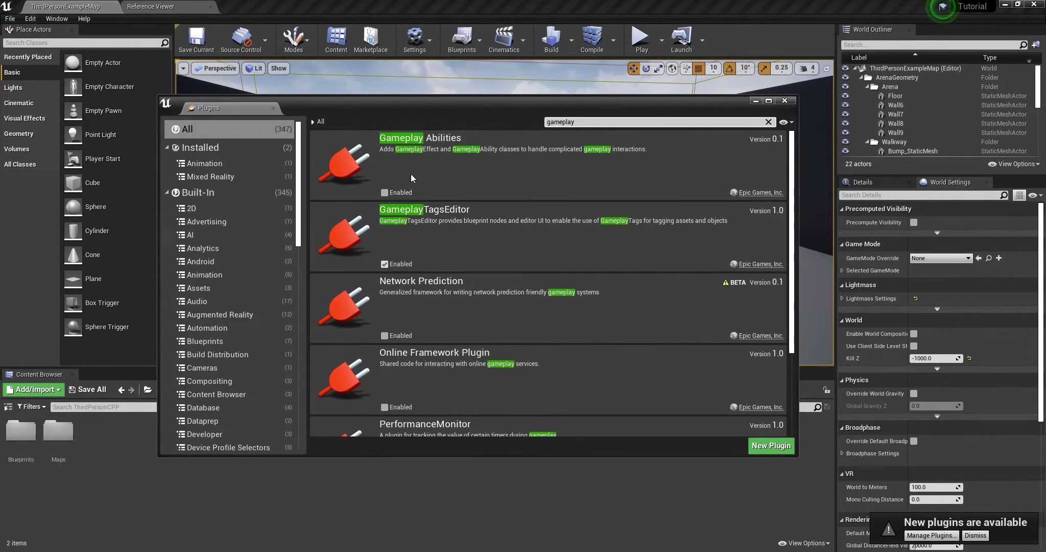
pyautogui.click(384, 192)
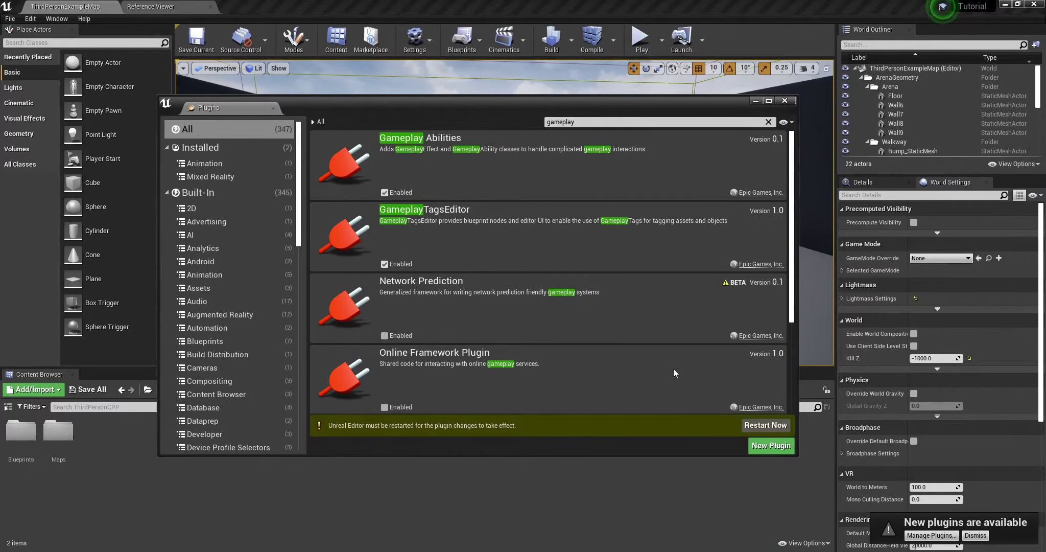
pyautogui.click(765, 425)
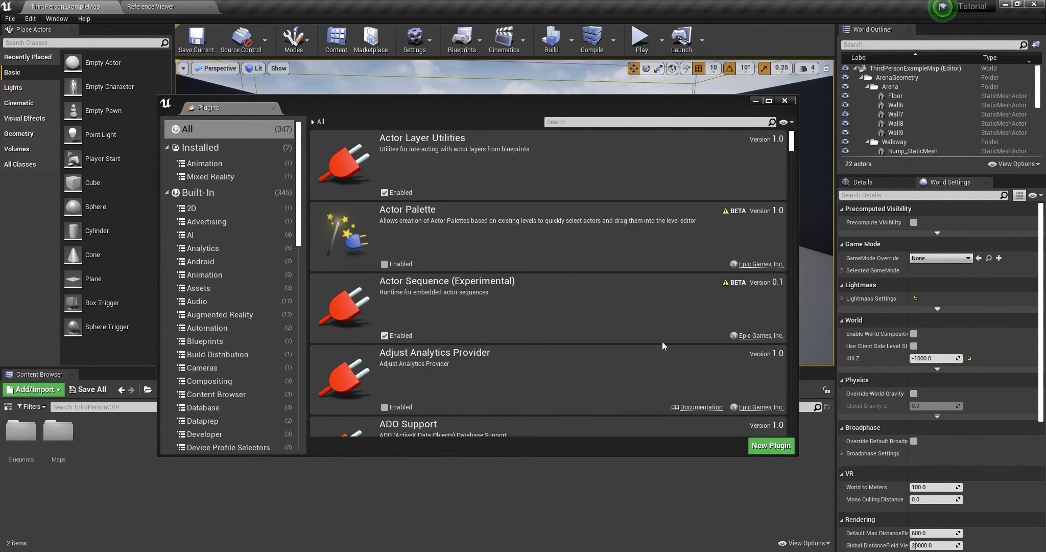
pyautogui.hotkey('alt', 'Tab')
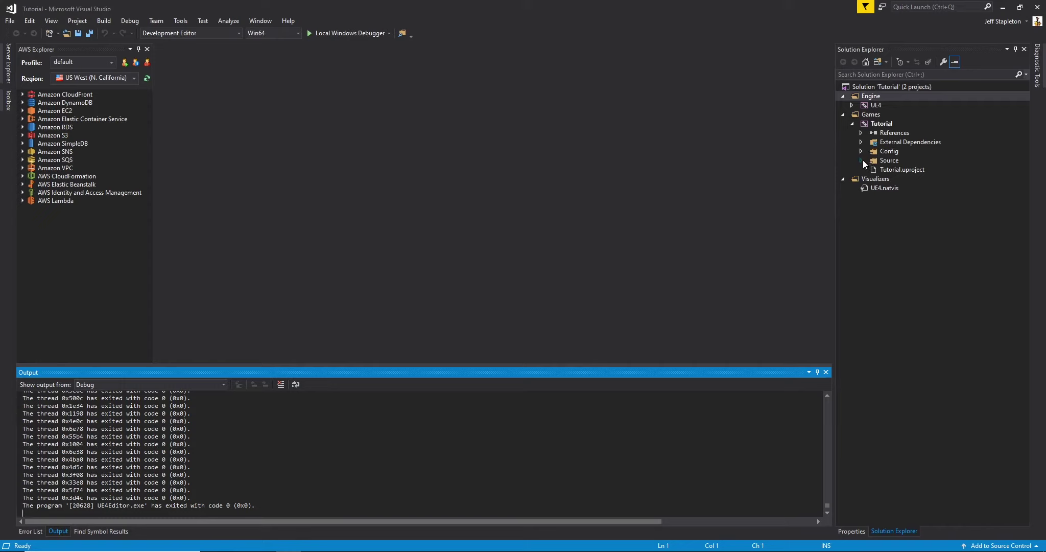
# Step: Browse the Tutorial Source folder's Target.cs files and open Tutorial.Build.cs
pyautogui.click(863, 160)
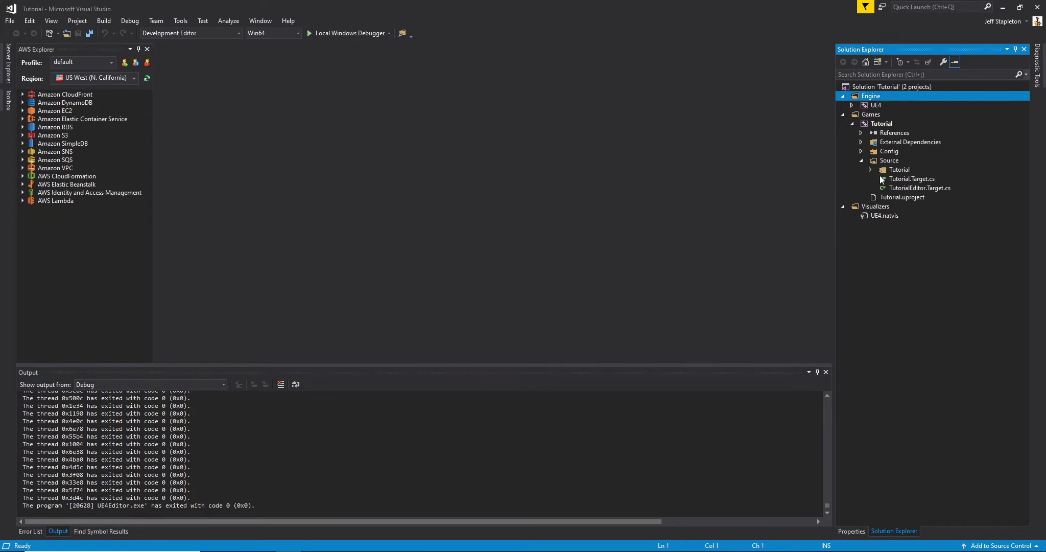
pyautogui.doubleClick(905, 180)
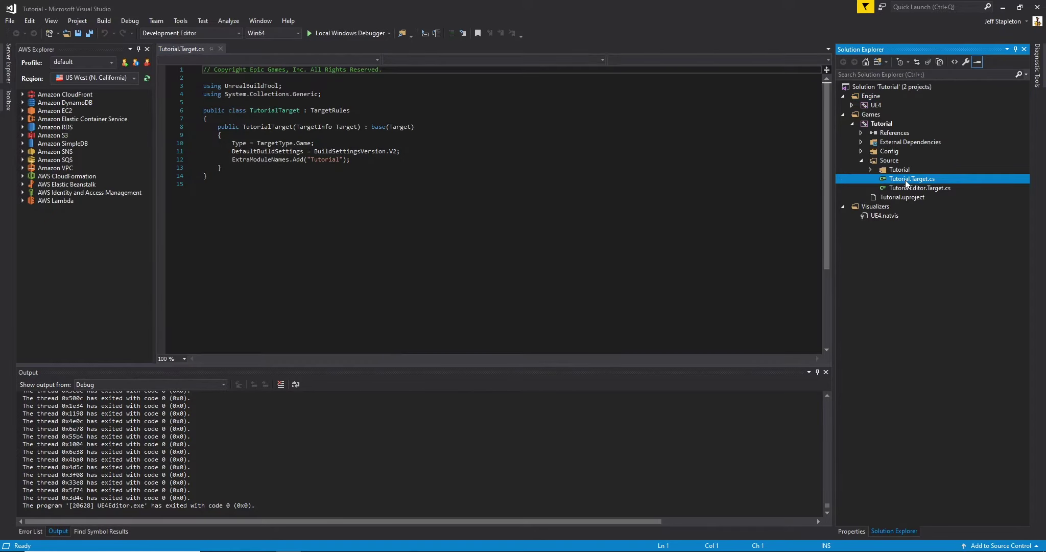
pyautogui.doubleClick(909, 189)
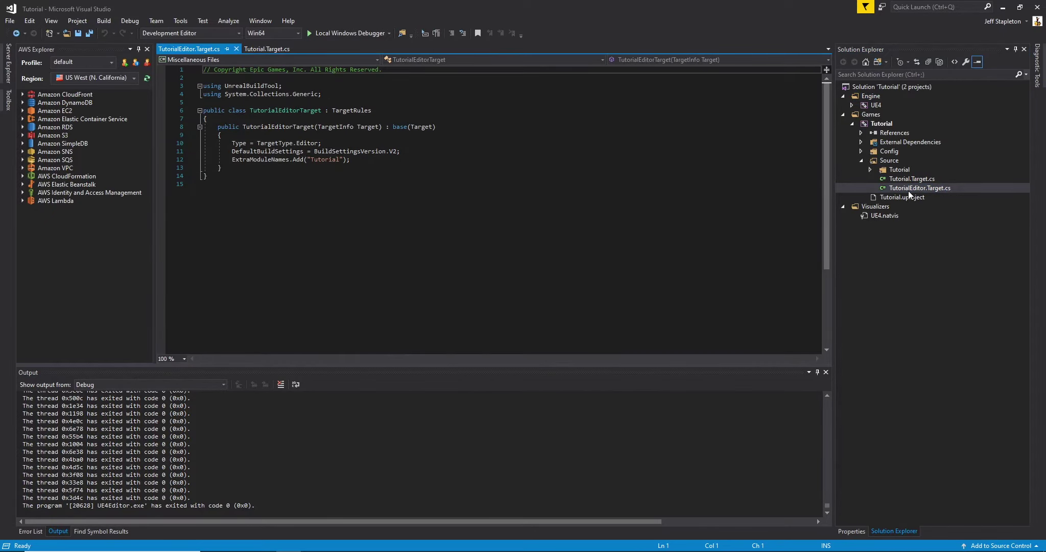
pyautogui.click(869, 168)
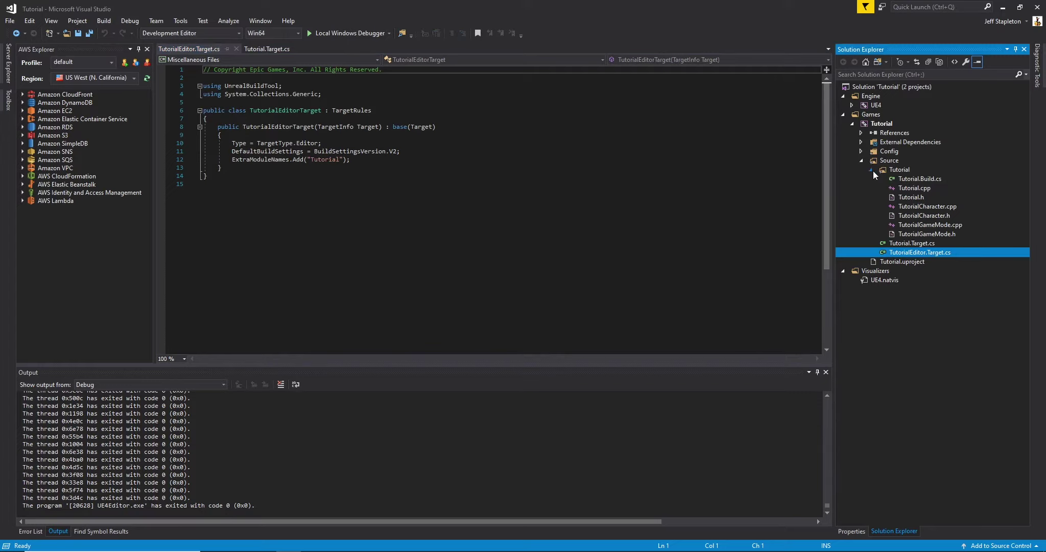
pyautogui.doubleClick(916, 179)
# Step: Add GameplayAbilities, GameplayTags and GameplayTasks to PublicDependencyModuleNames, save, and start the build
pyautogui.click(417, 151)
pyautogui.write('"')
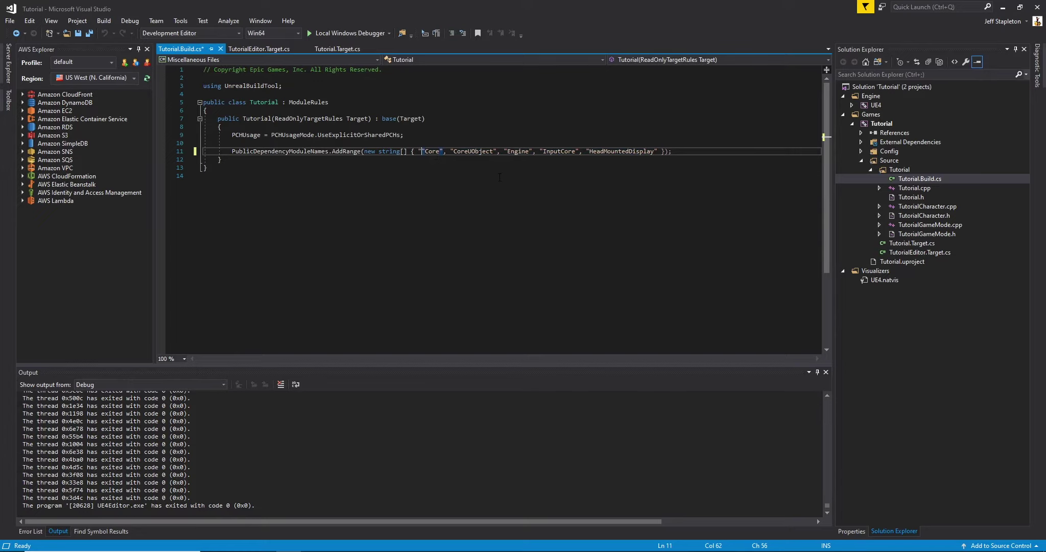
pyautogui.write("'")
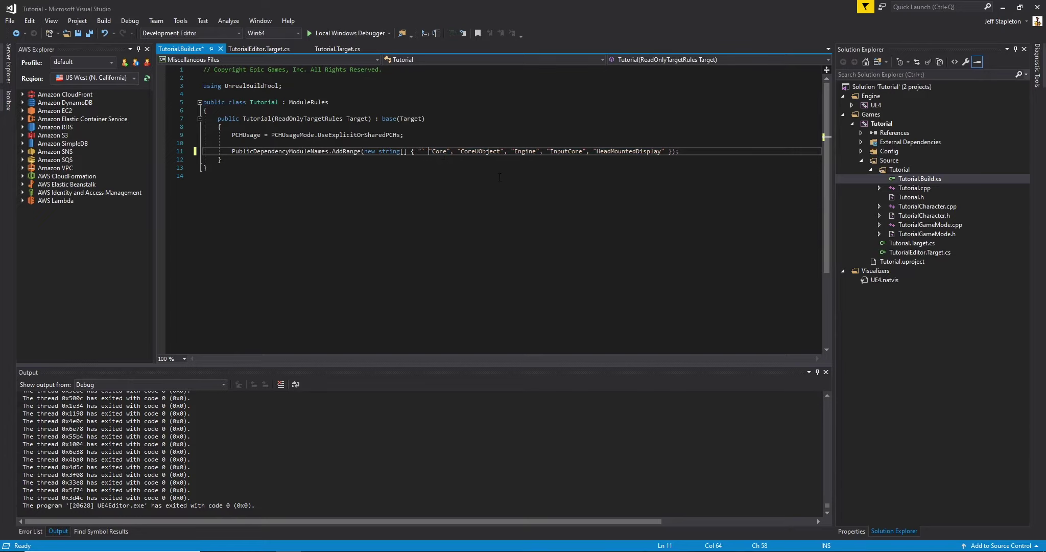
pyautogui.press('Left')
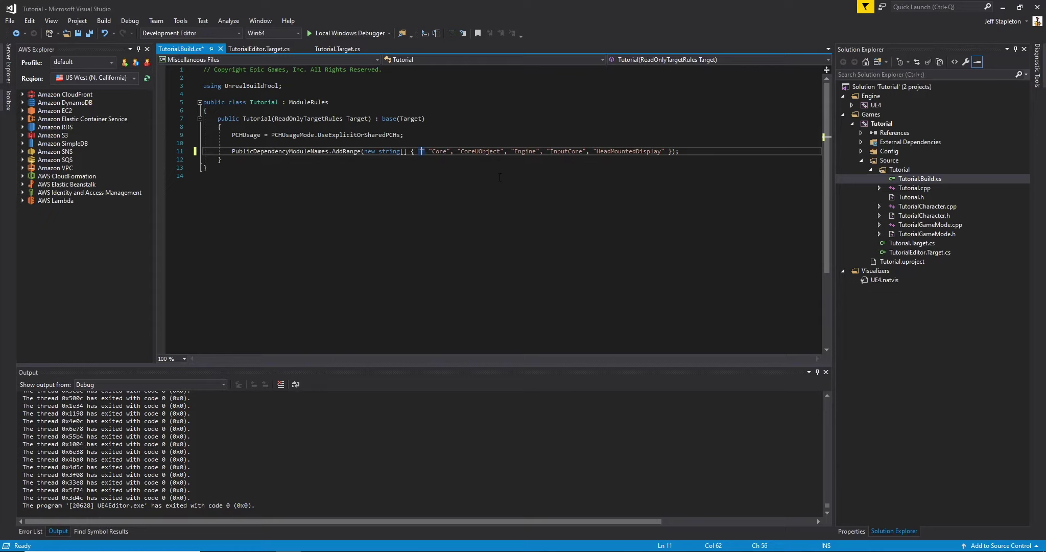
pyautogui.write('GameplayA')
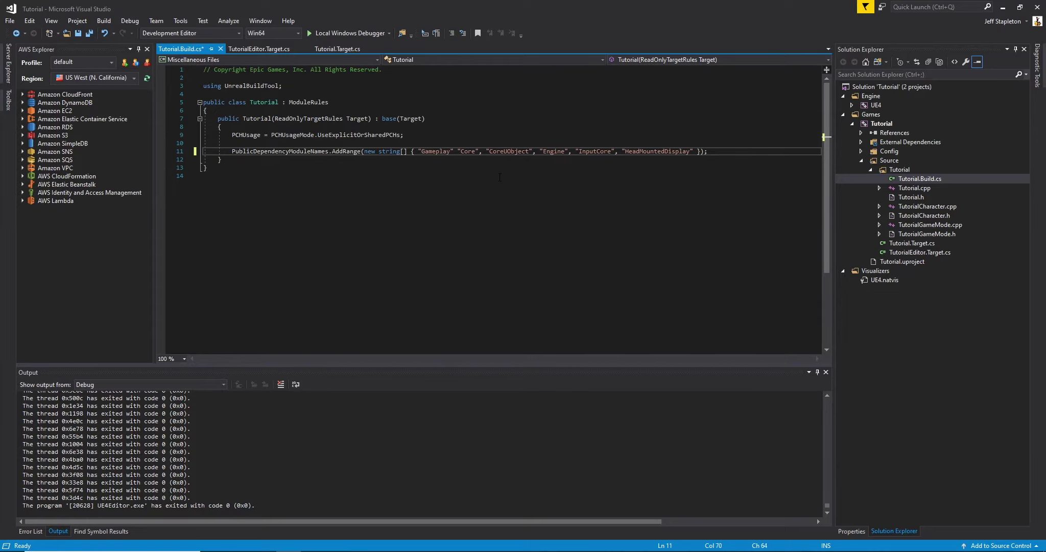
pyautogui.write('bilities"')
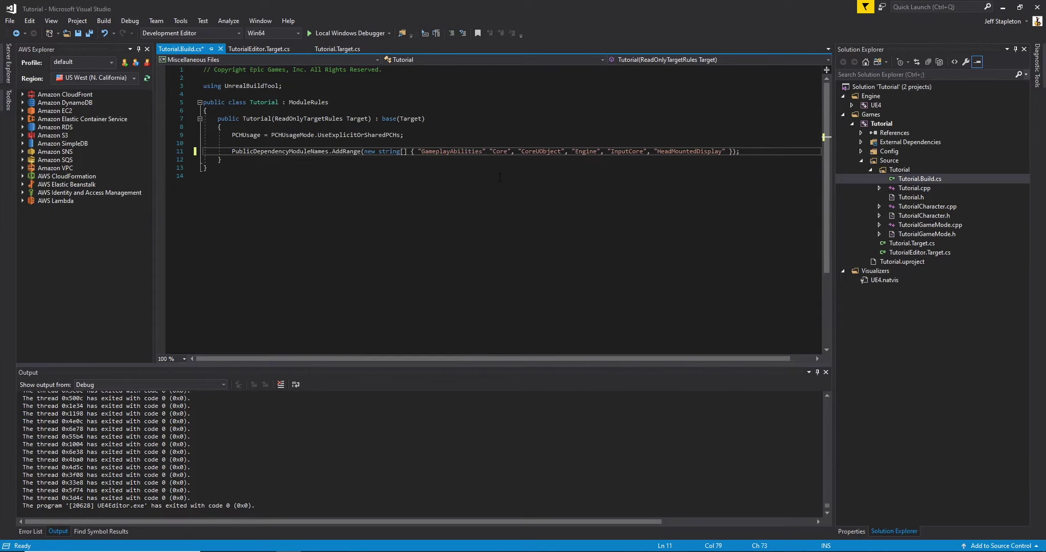
pyautogui.write(', ')
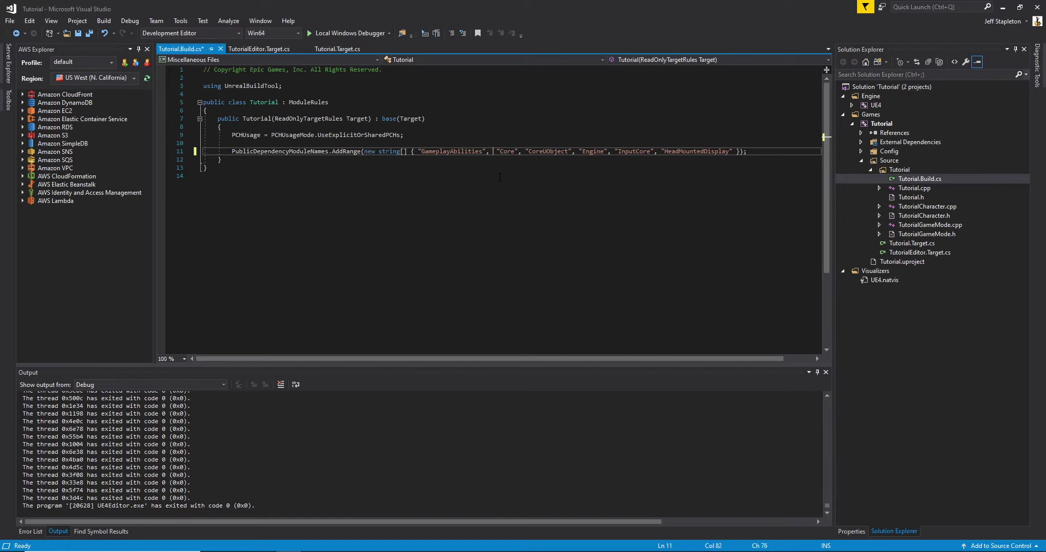
pyautogui.write('"",')
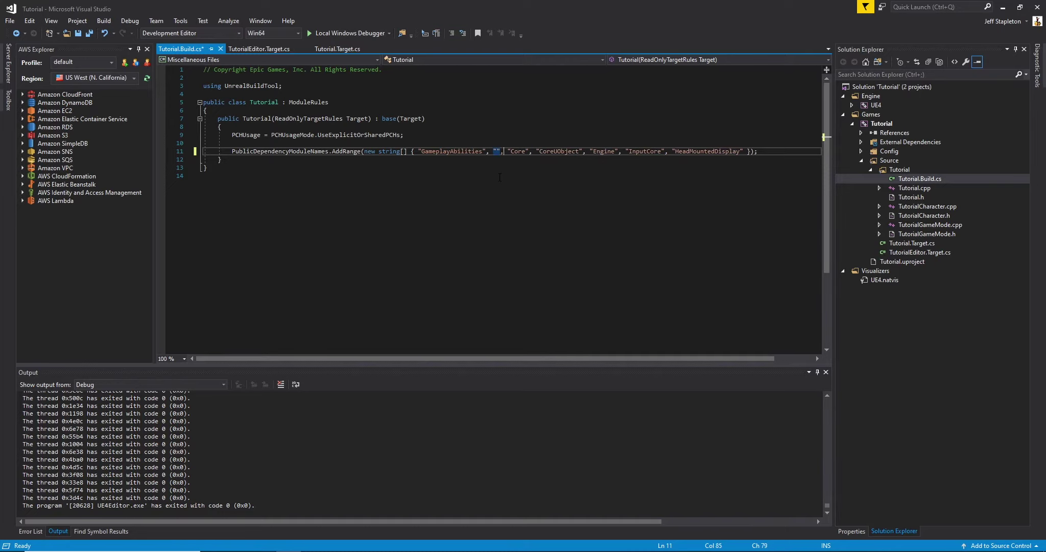
pyautogui.press('Left')
pyautogui.press('Left')
pyautogui.write('Gamepla')
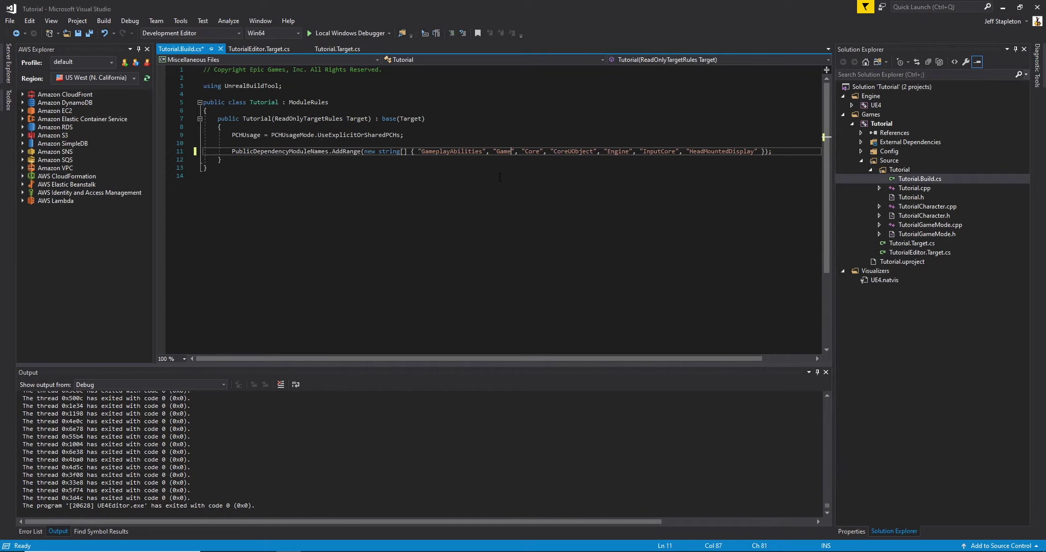
pyautogui.write('yTags",')
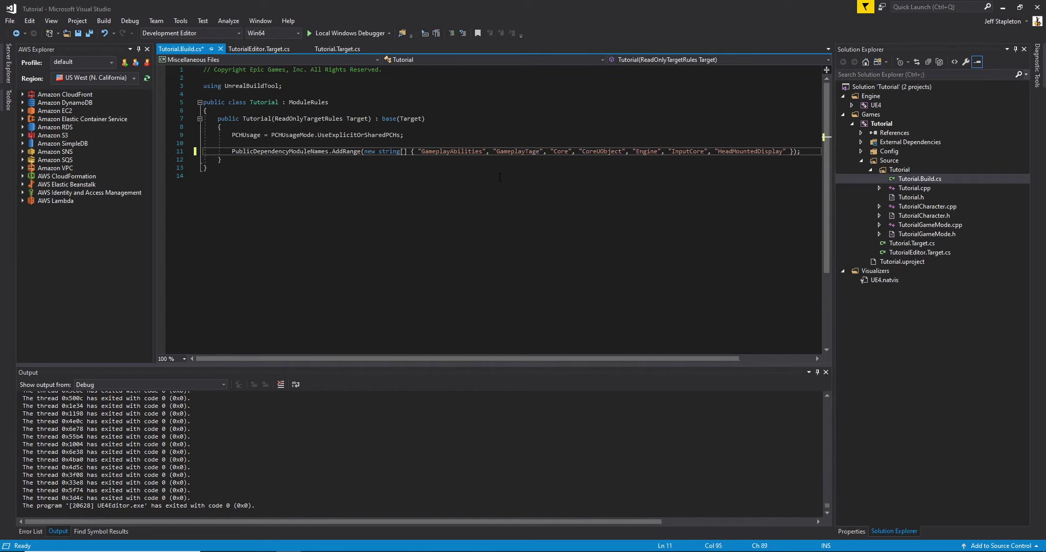
pyautogui.write(' "Gameplay')
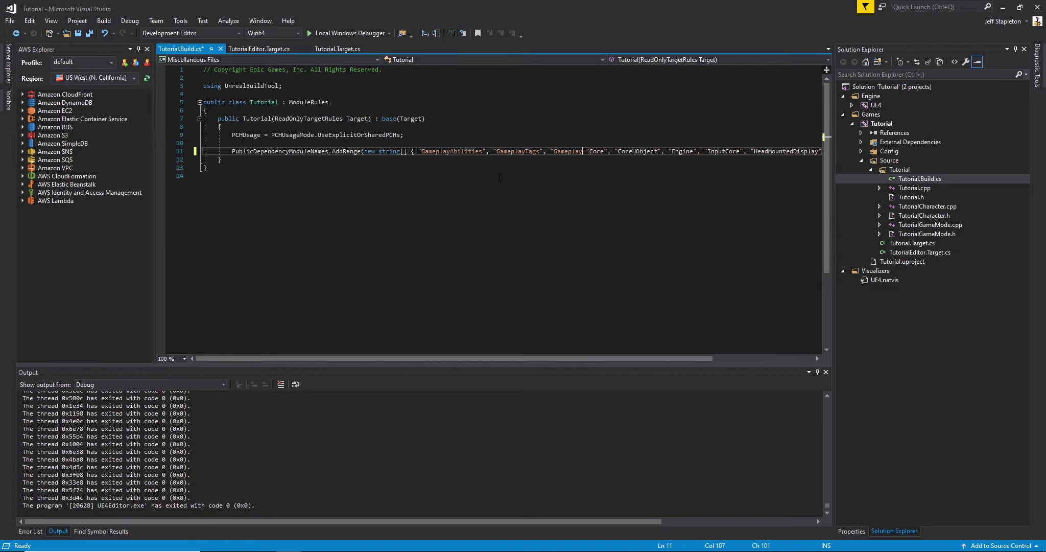
pyautogui.write('Tasks')
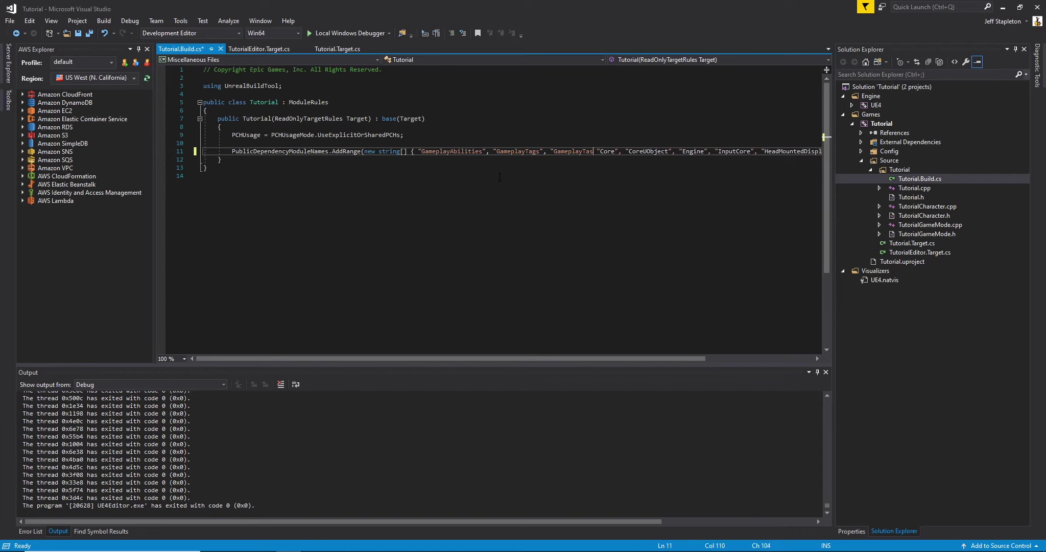
pyautogui.write('",')
pyautogui.hotkey('ctrl', 's')
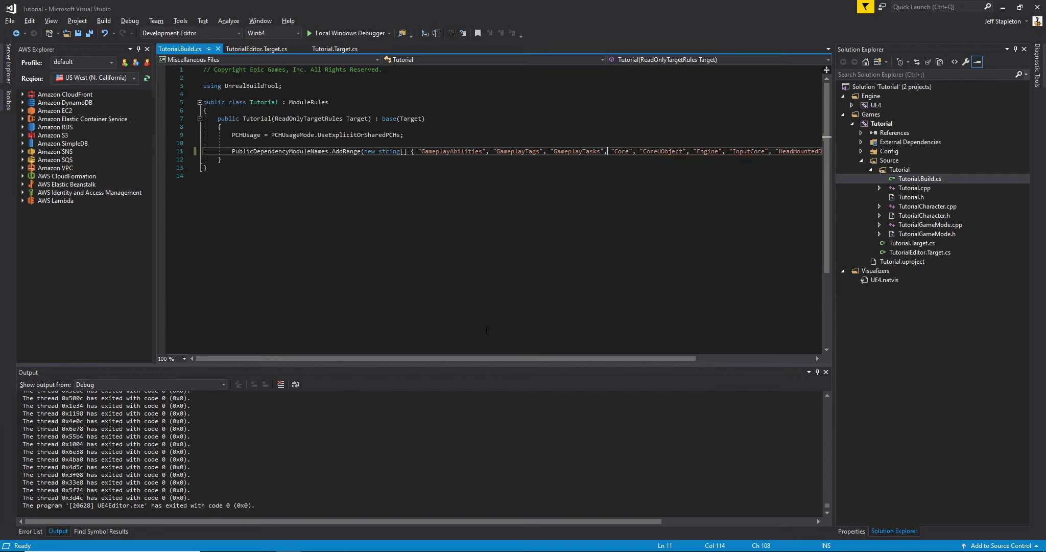
pyautogui.click(314, 32)
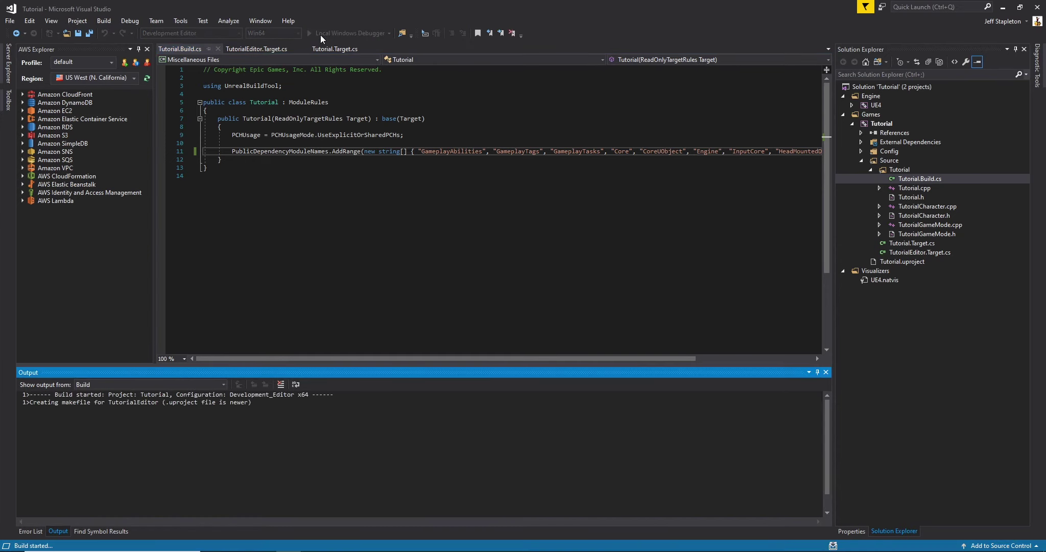